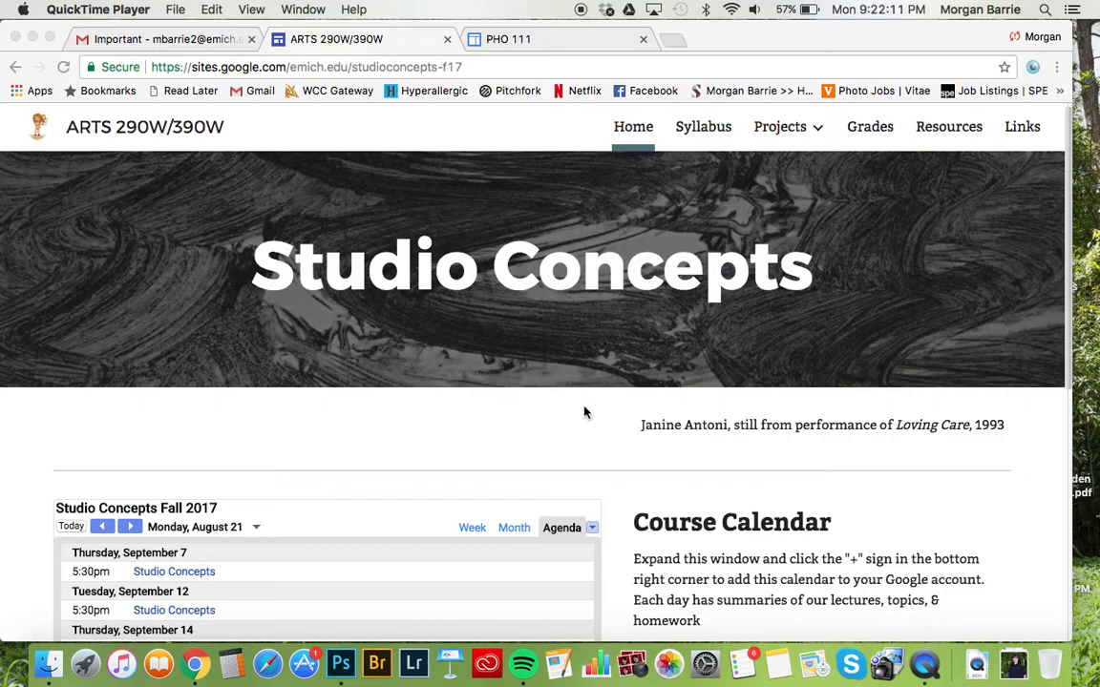
Open Google Sites through the course page's Create a site link and switch to the emich.edu account.
scroll(590, 423, down, 3)
scroll(592, 421, down, 10)
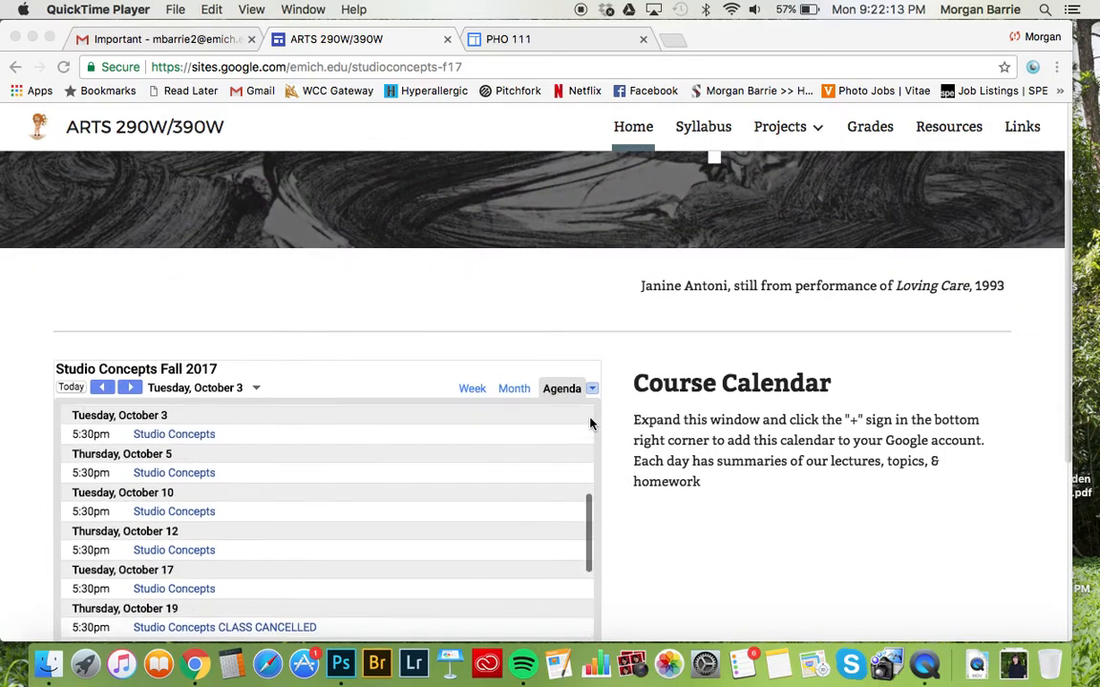
scroll(759, 522, down, 5)
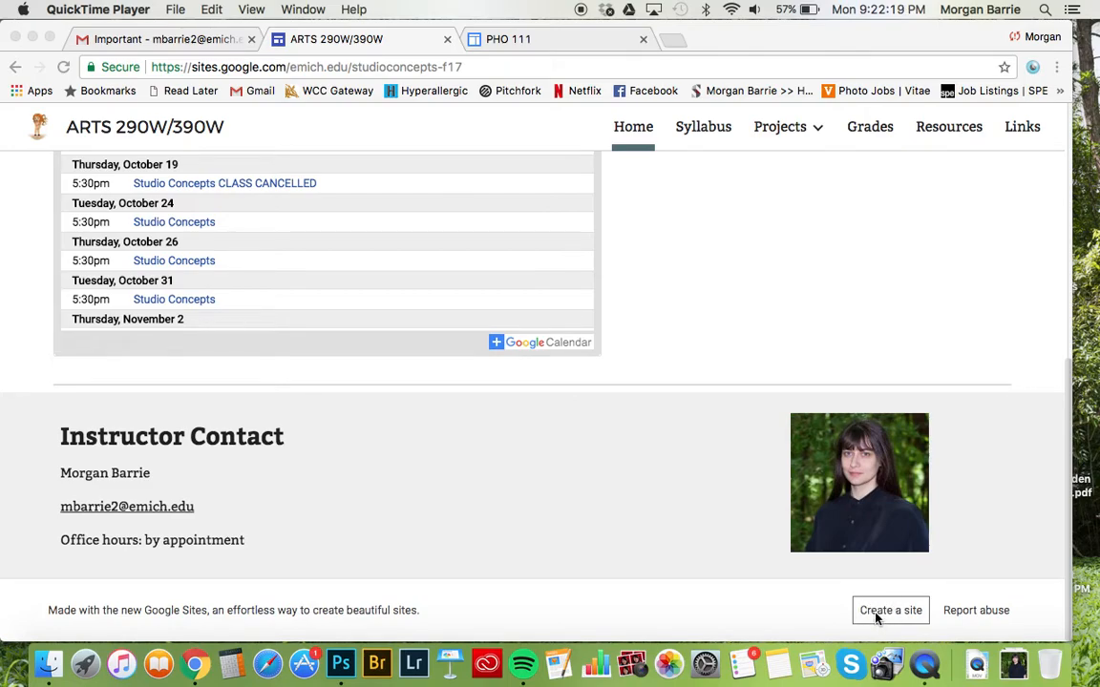
click(884, 615)
click(884, 611)
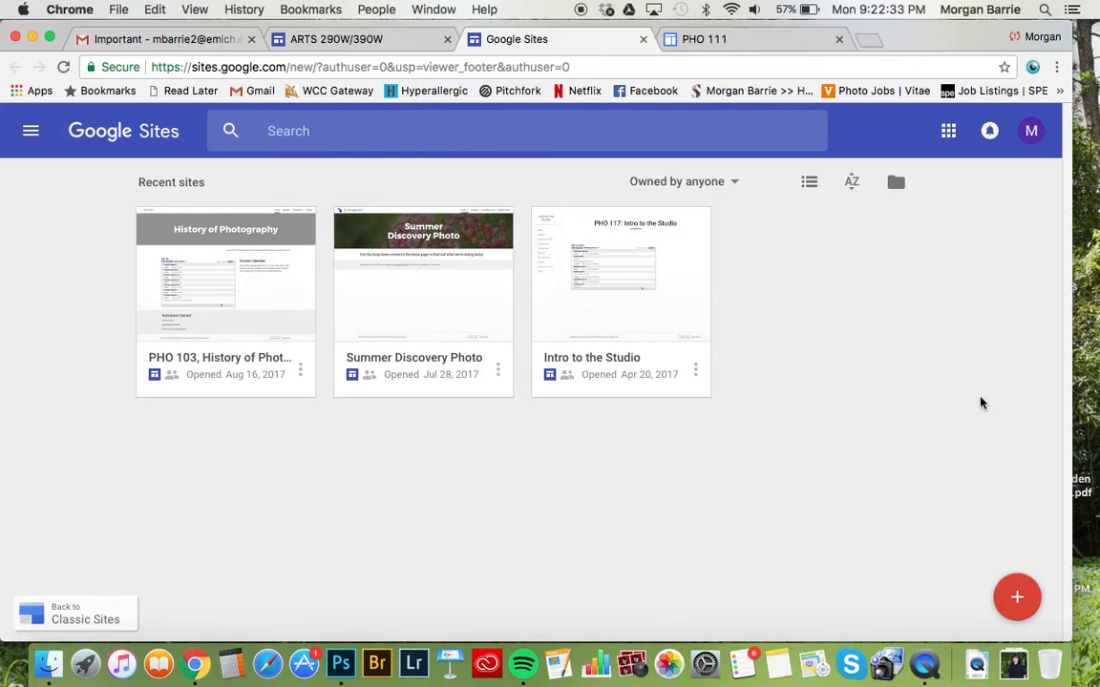
click(1029, 132)
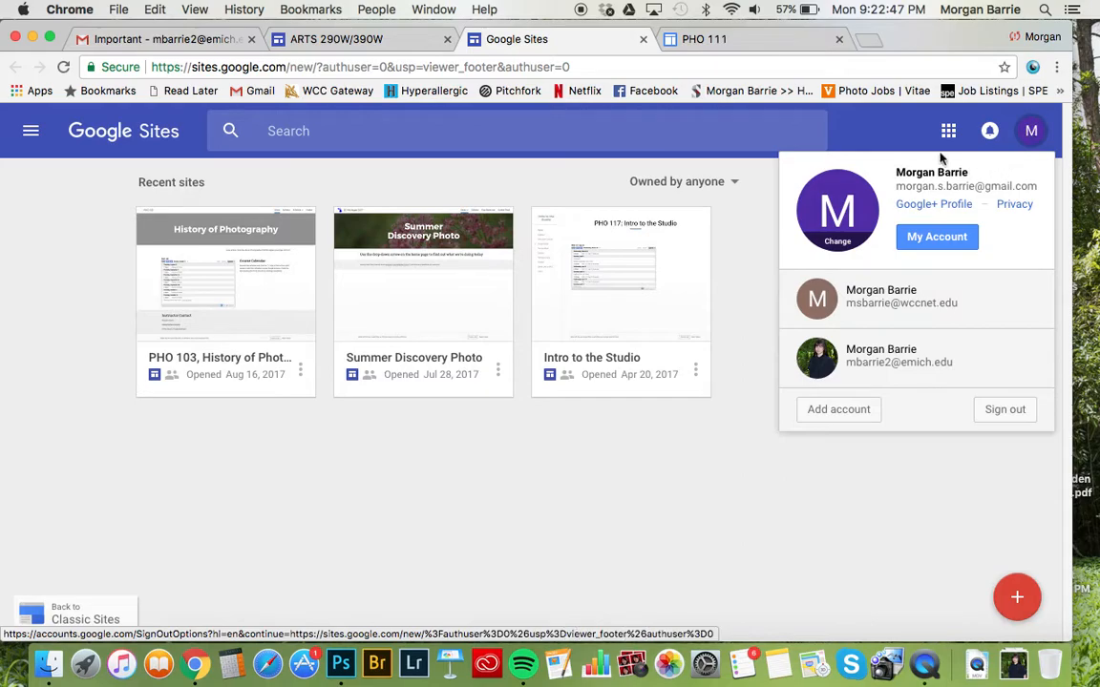
click(872, 359)
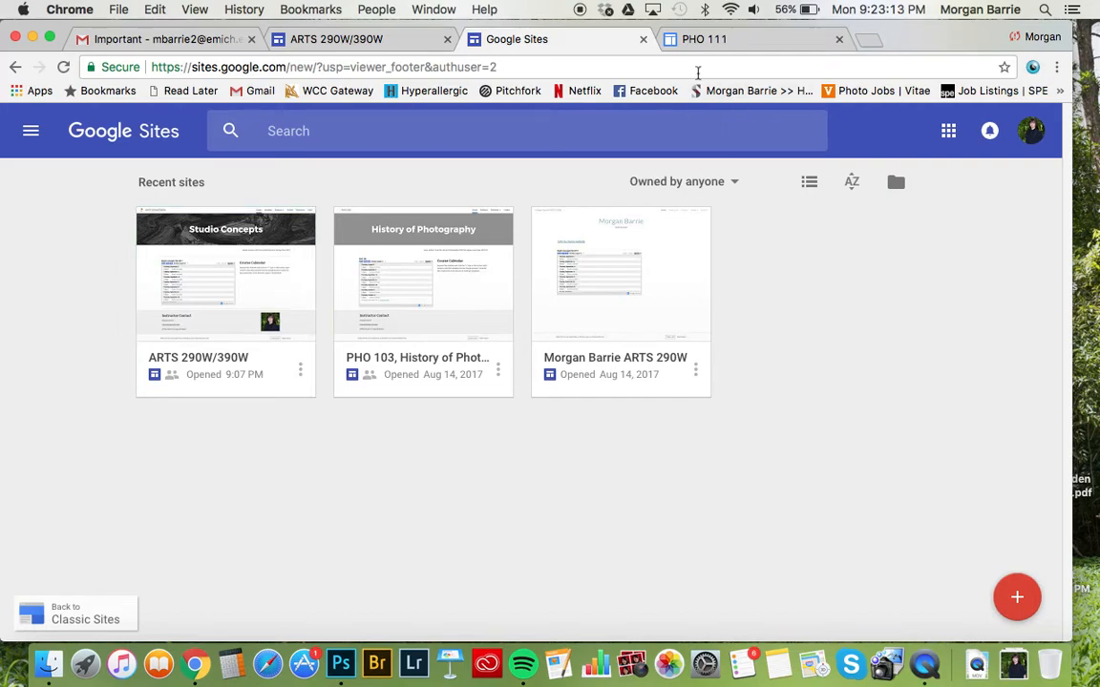
Look through the PHO 111 classic site's home page and close it.
click(715, 43)
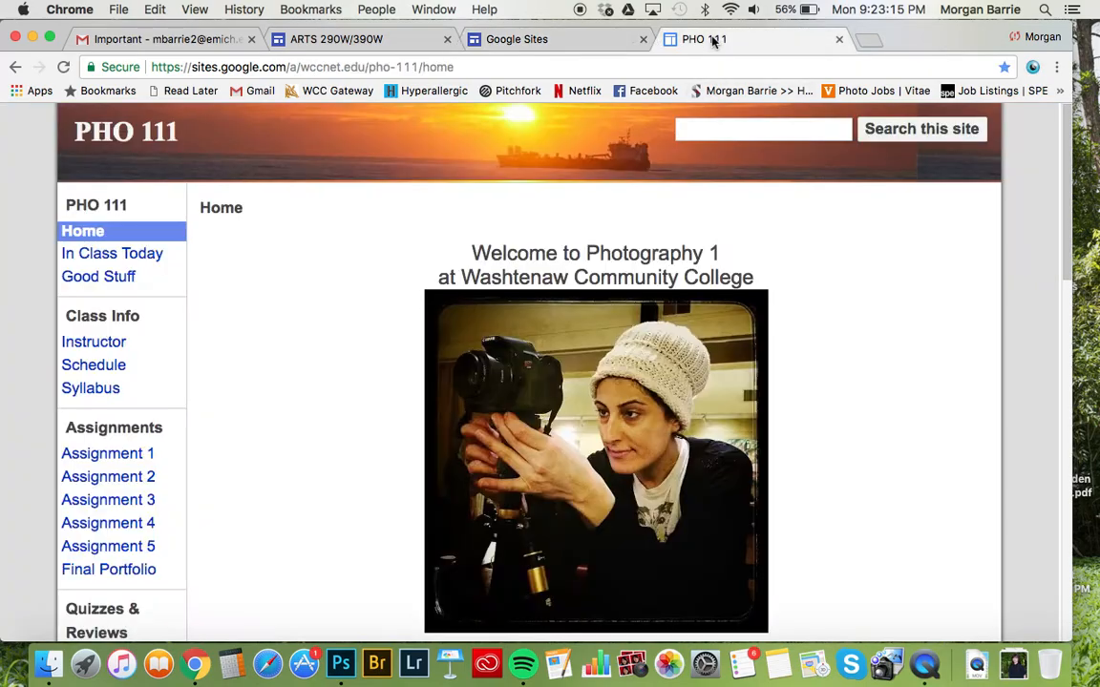
scroll(307, 363, down, 2)
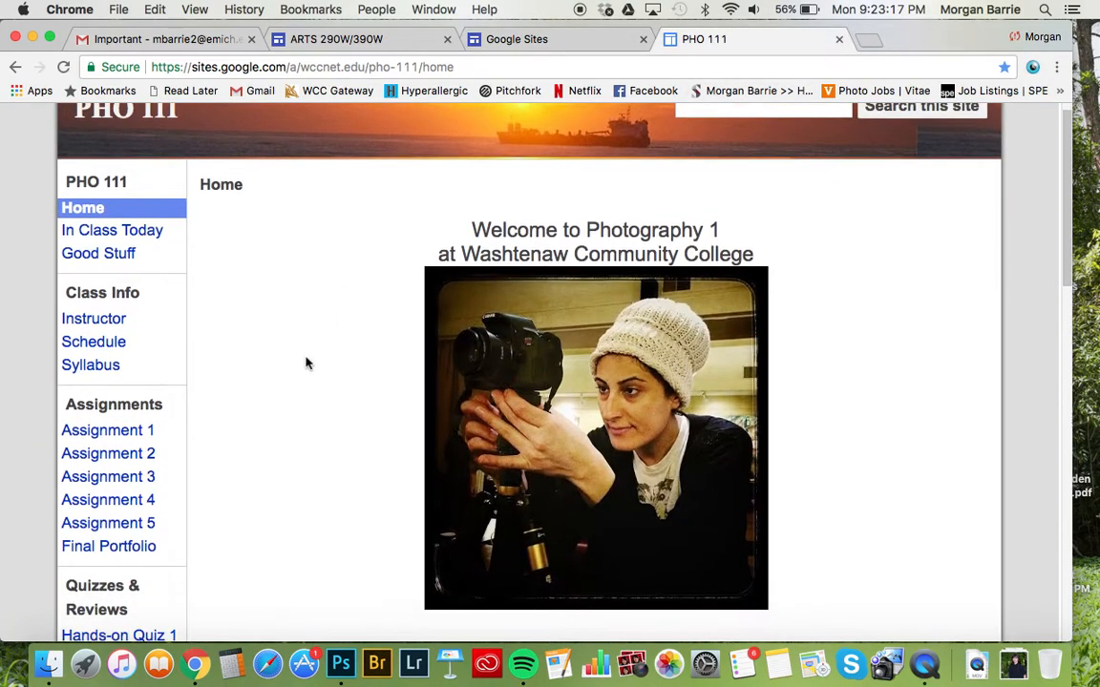
scroll(306, 363, down, 6)
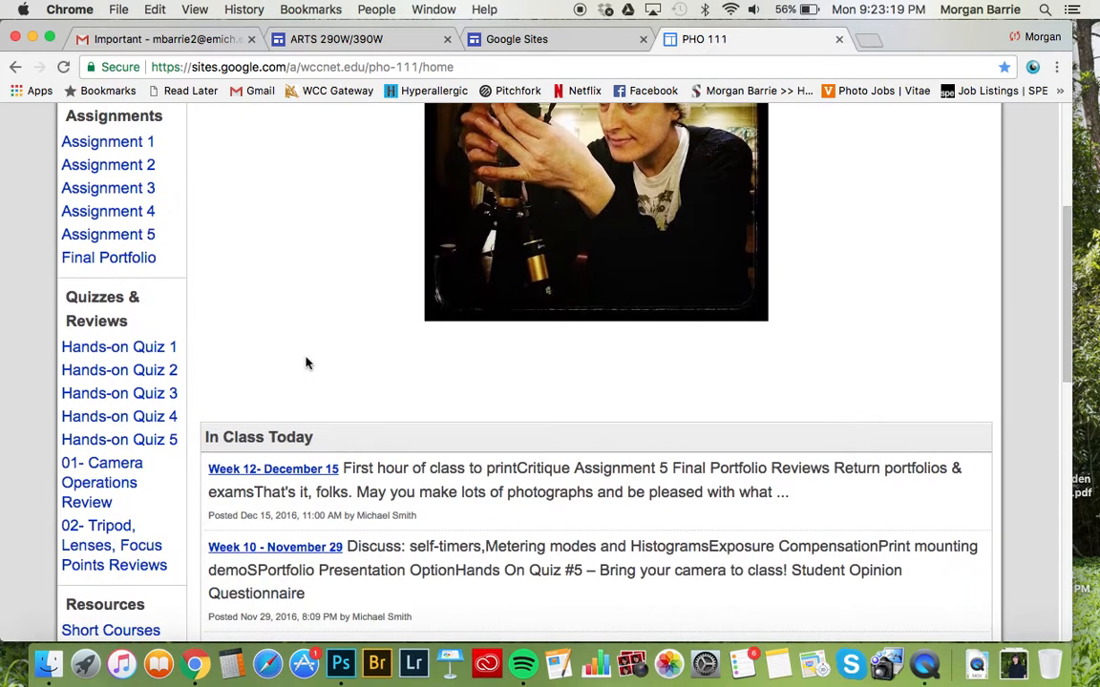
scroll(306, 363, down, 4)
scroll(306, 363, up, 12)
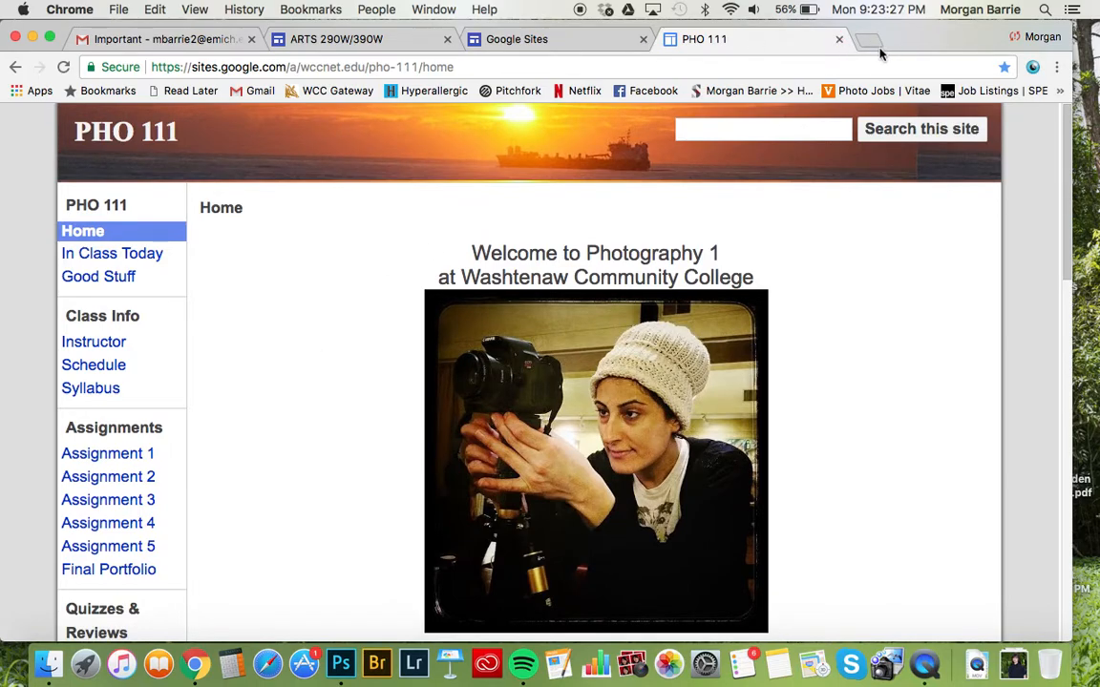
click(839, 39)
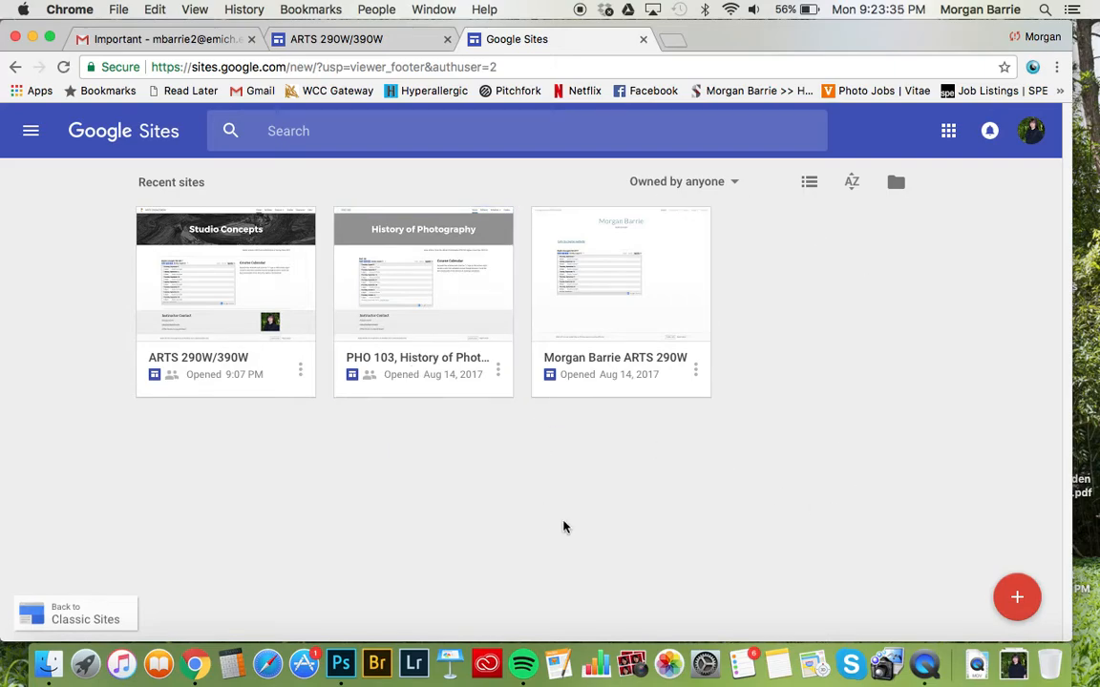
Create a new blank site and replace the placeholder page title with the site owner's full name.
click(1018, 599)
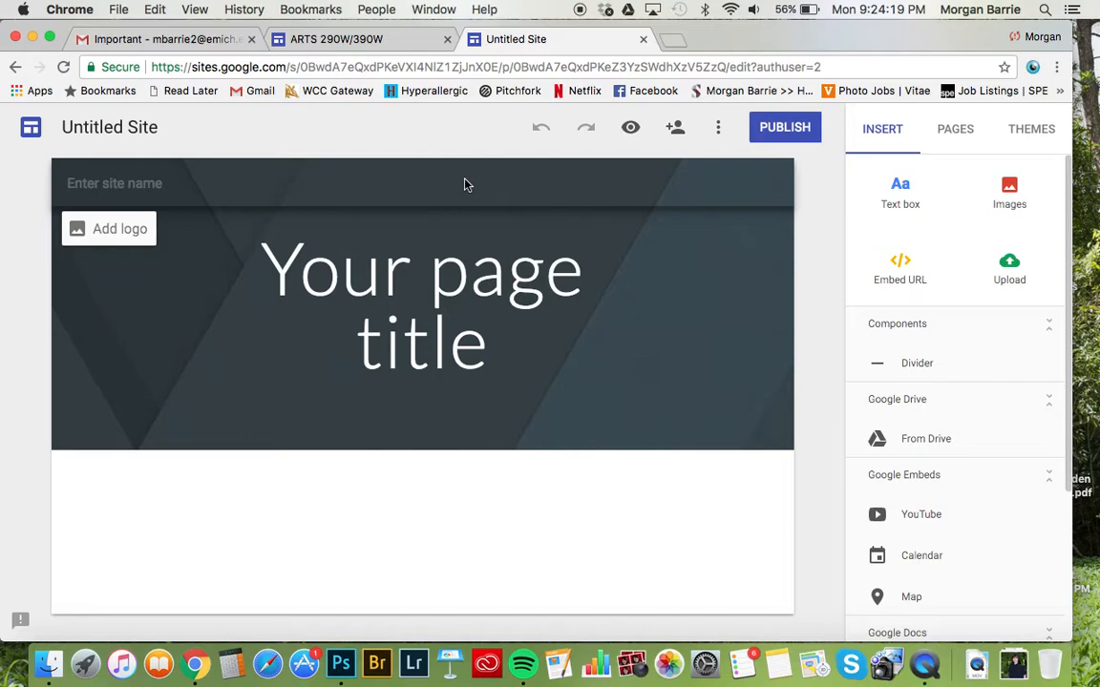
click(410, 256)
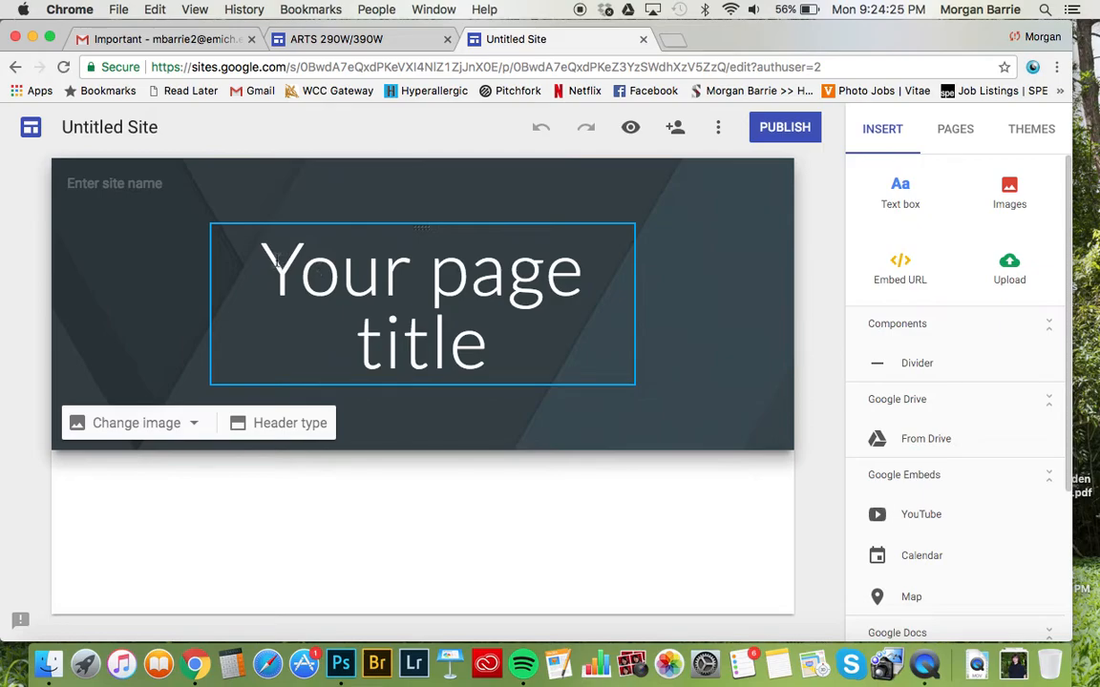
drag(248, 231, 493, 359)
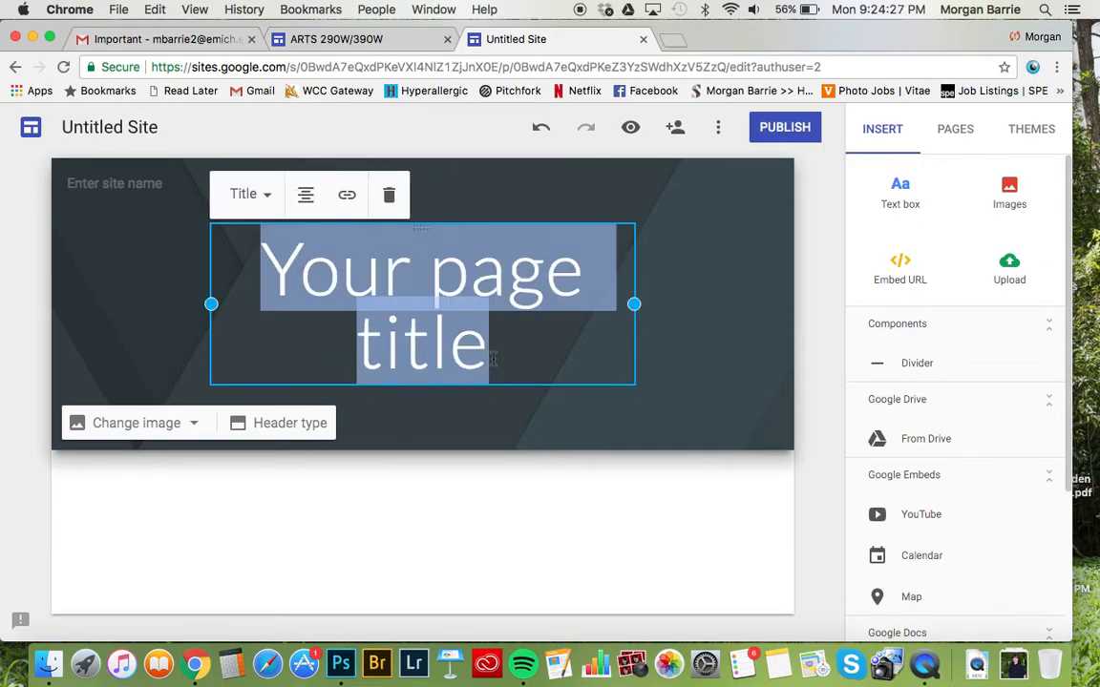
text(Morga)
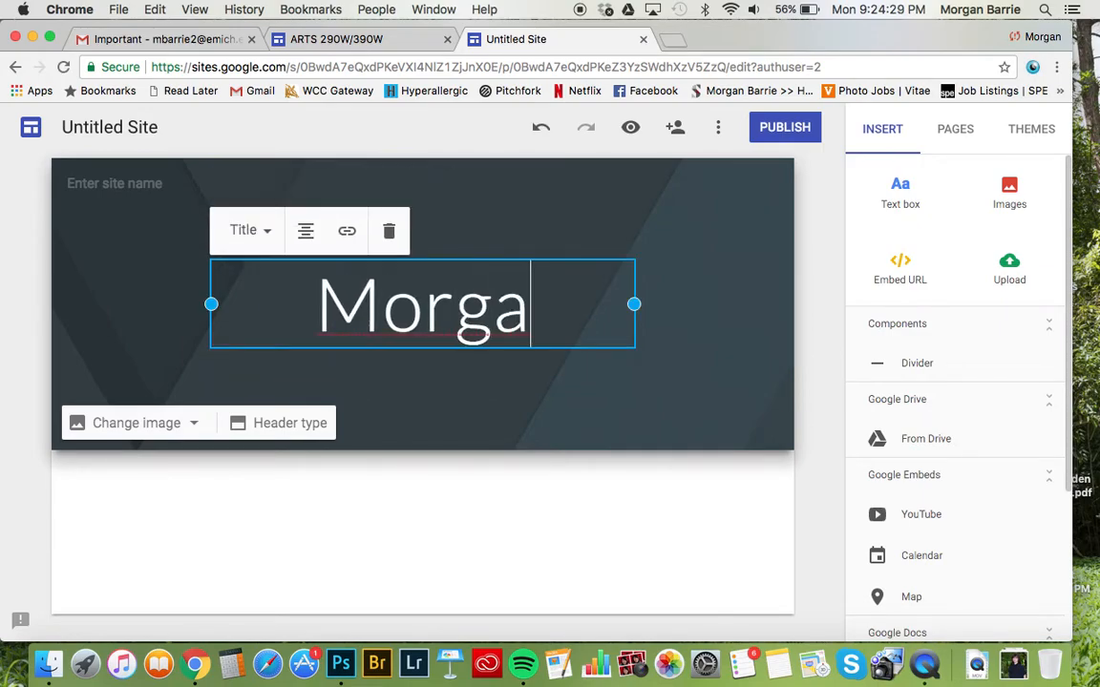
text(n Barrie)
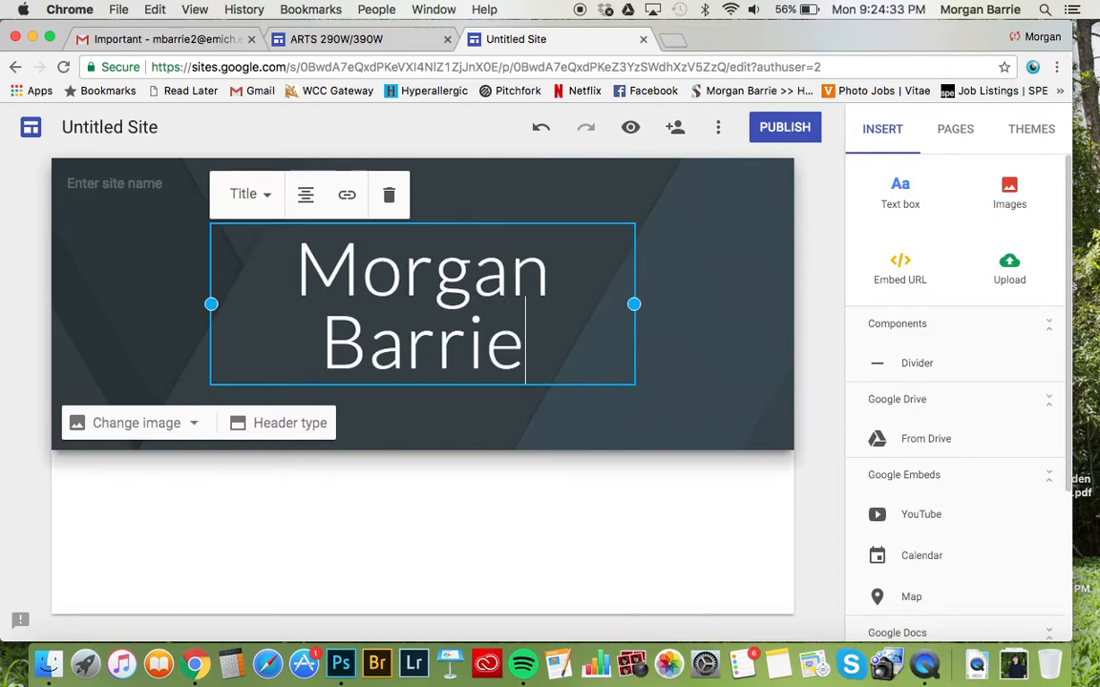
Add the line "Studio Concepts Fall 2017" beneath the name in the page header.
key(Return)
text(Studio)
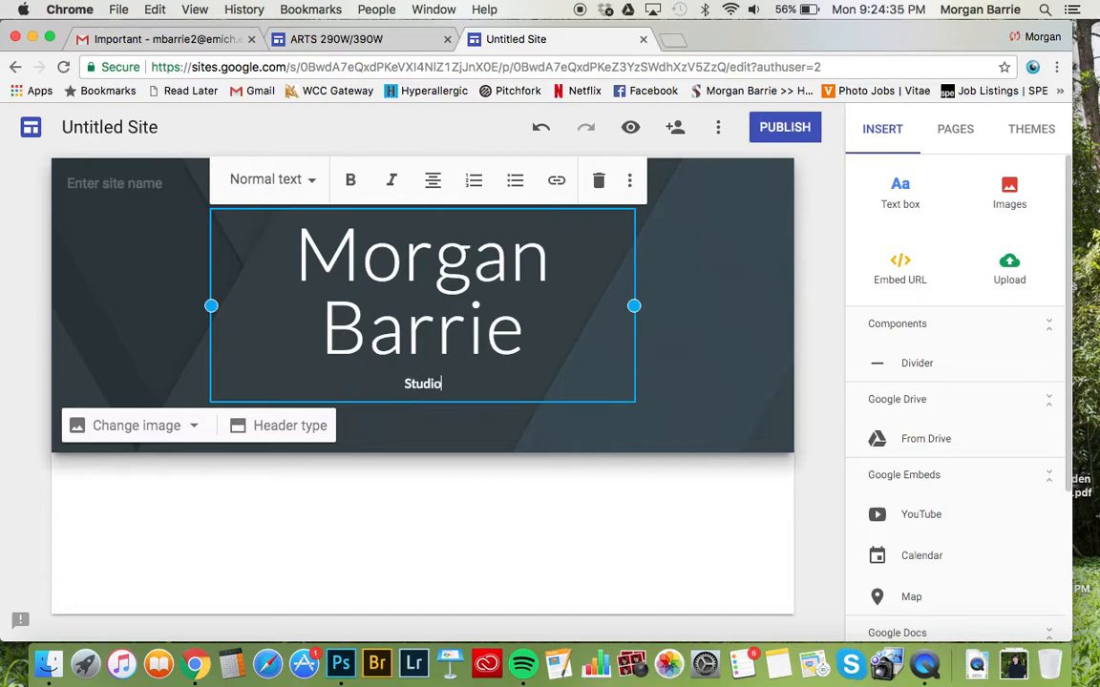
text( Concepts )
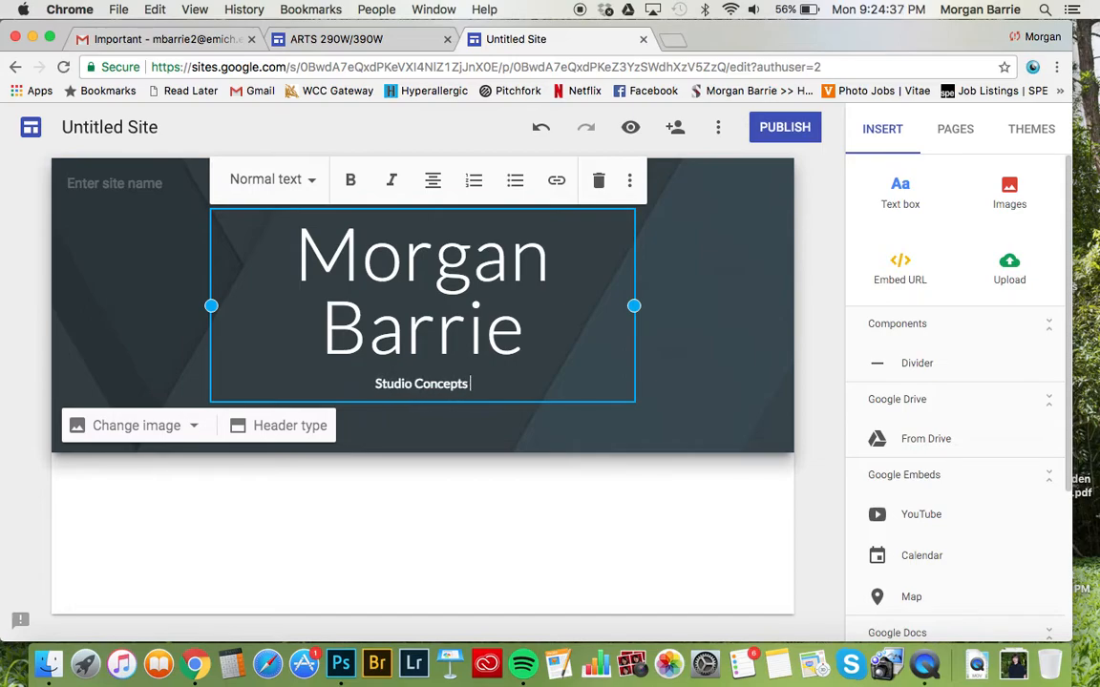
text(Fall 2017)
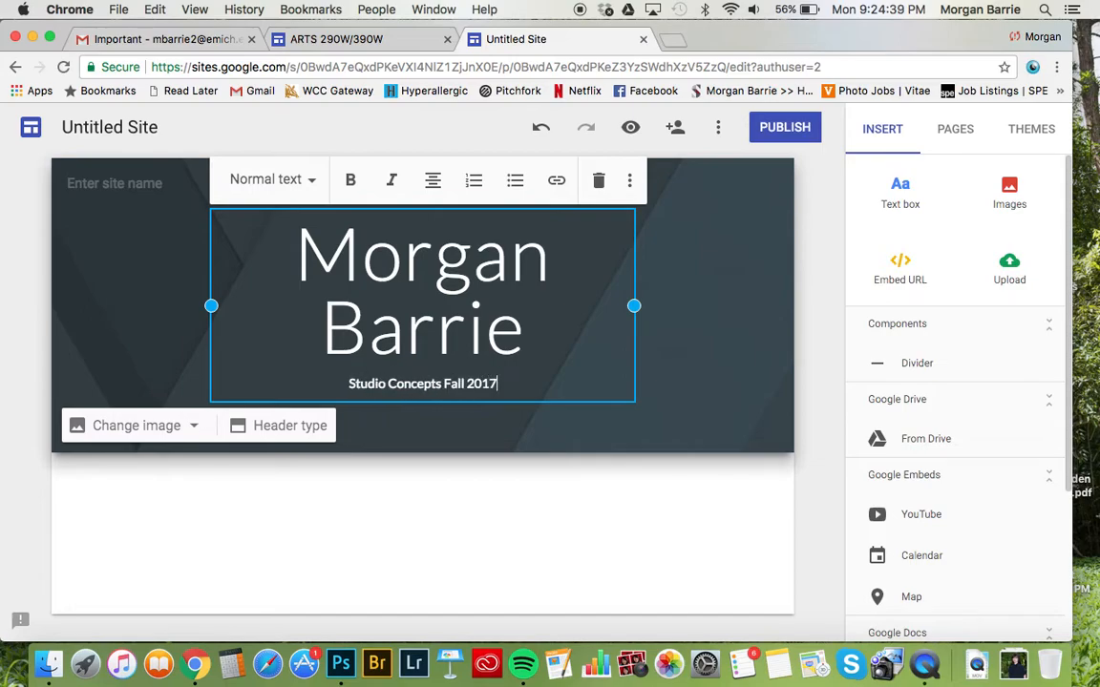
click(540, 504)
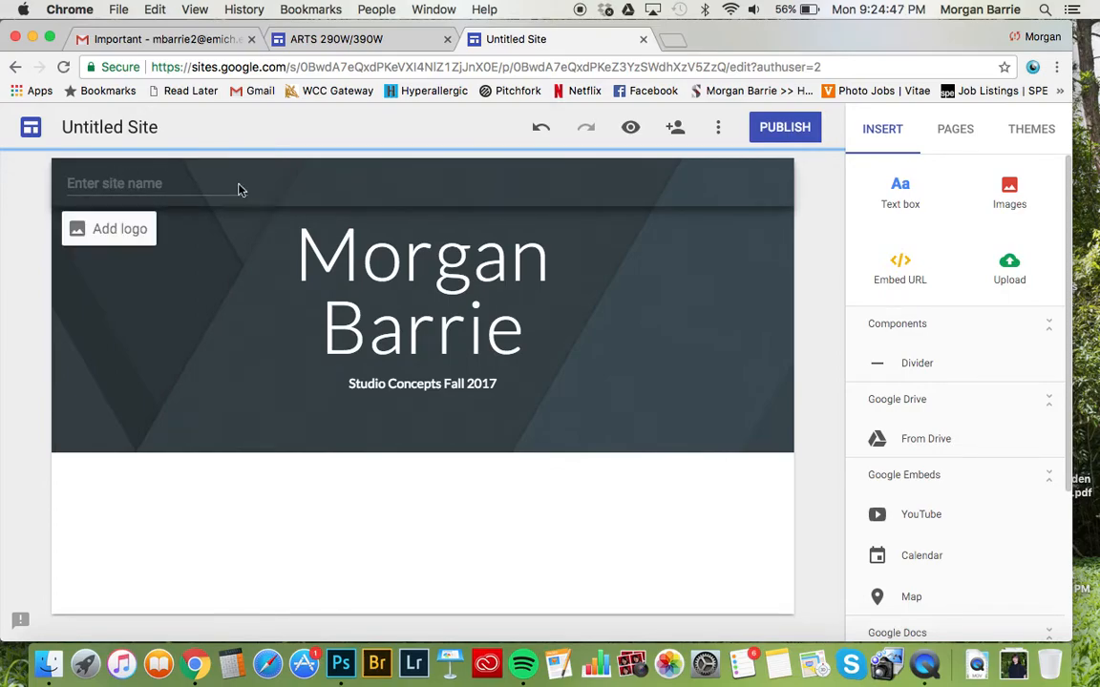
Name the site with the owner's surname followed by "Studio Concepts".
click(109, 183)
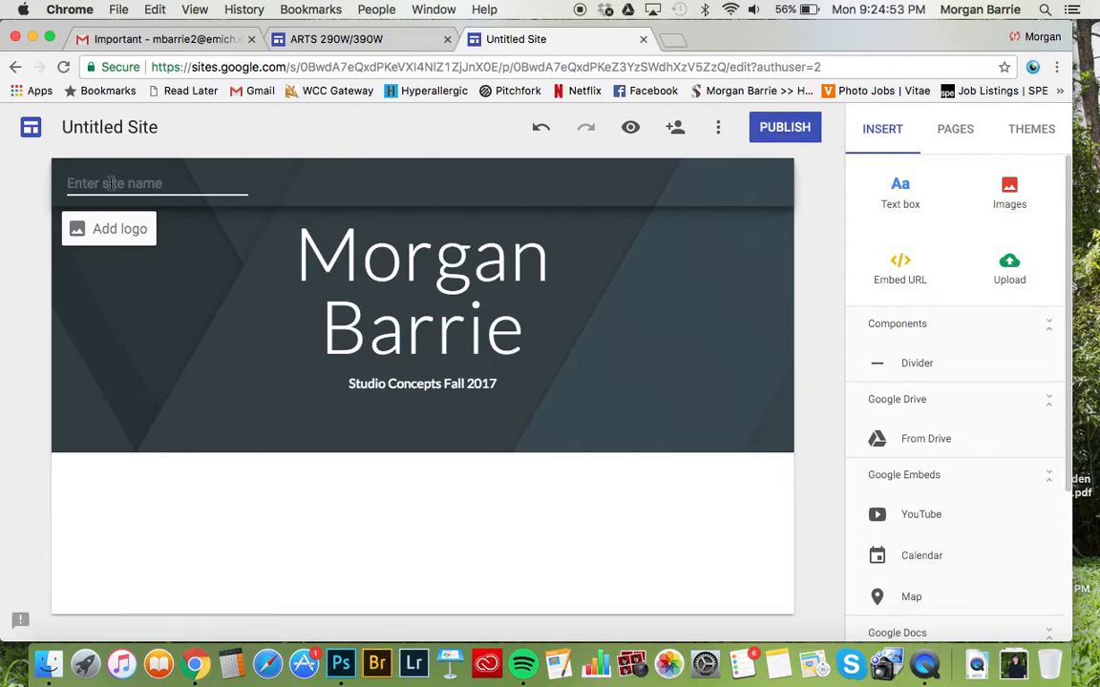
text(Barrie)
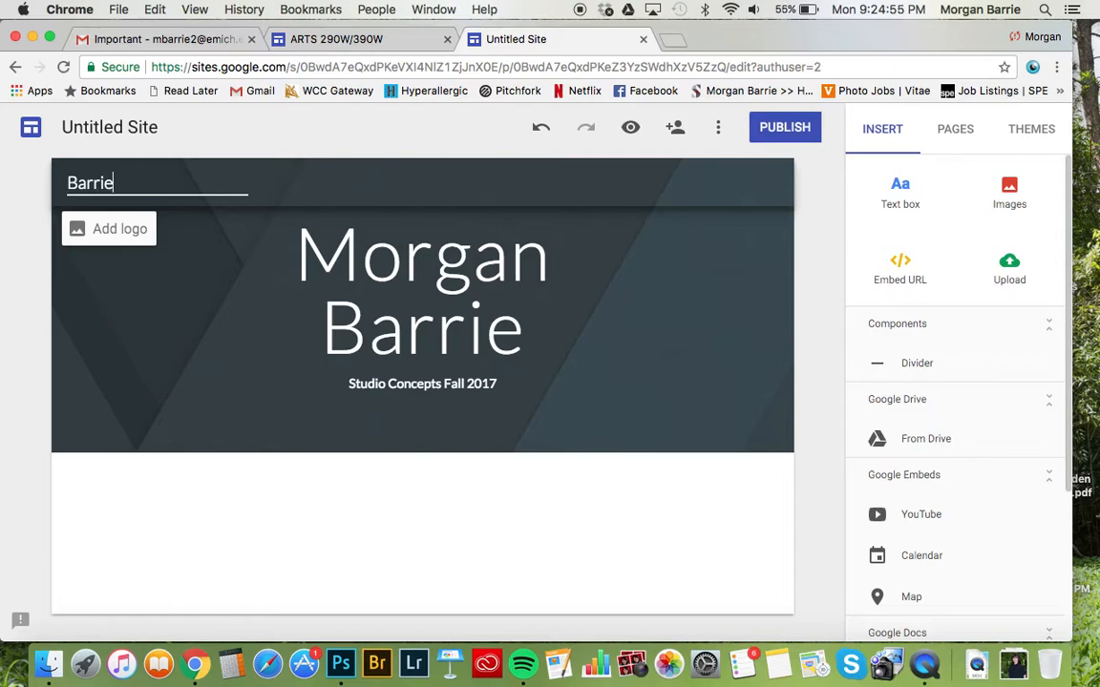
text( Studio Co)
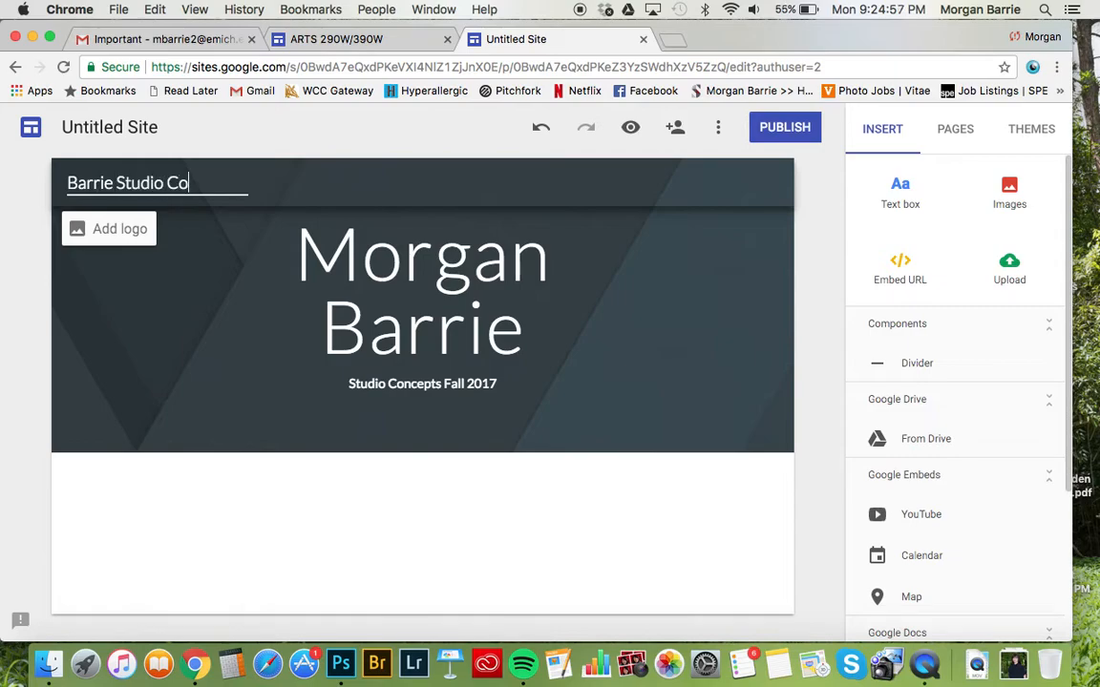
text(ncepts)
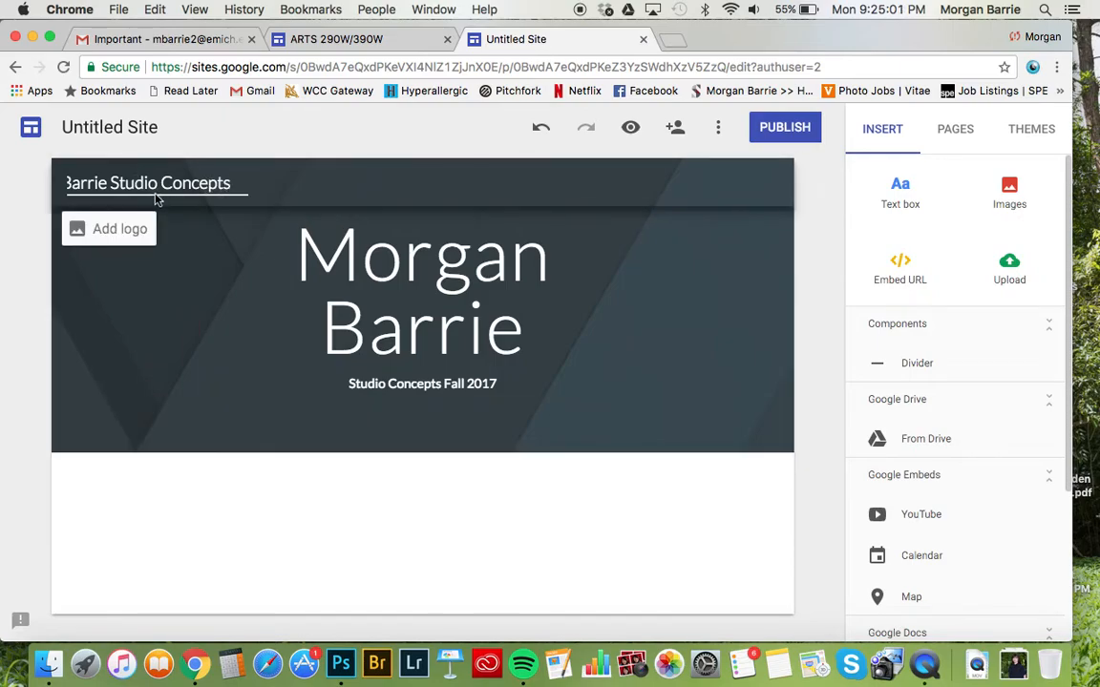
click(434, 523)
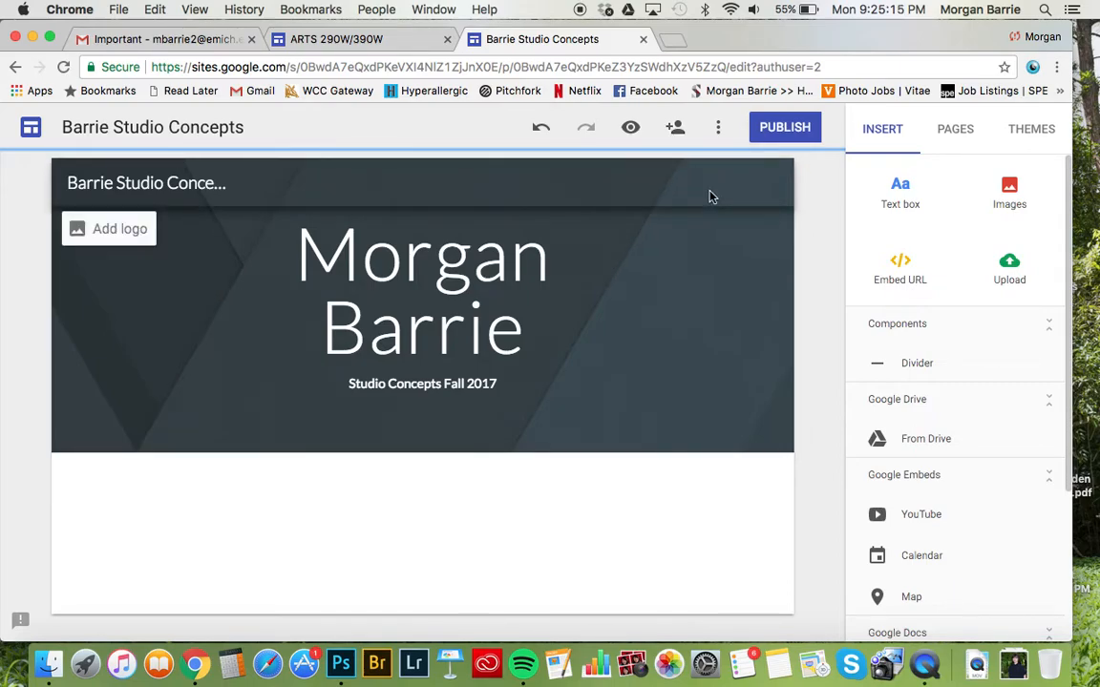
Publish the site for anyone on the web, with the owner's surname plus "-studio-concepts-f17" as its location.
click(782, 131)
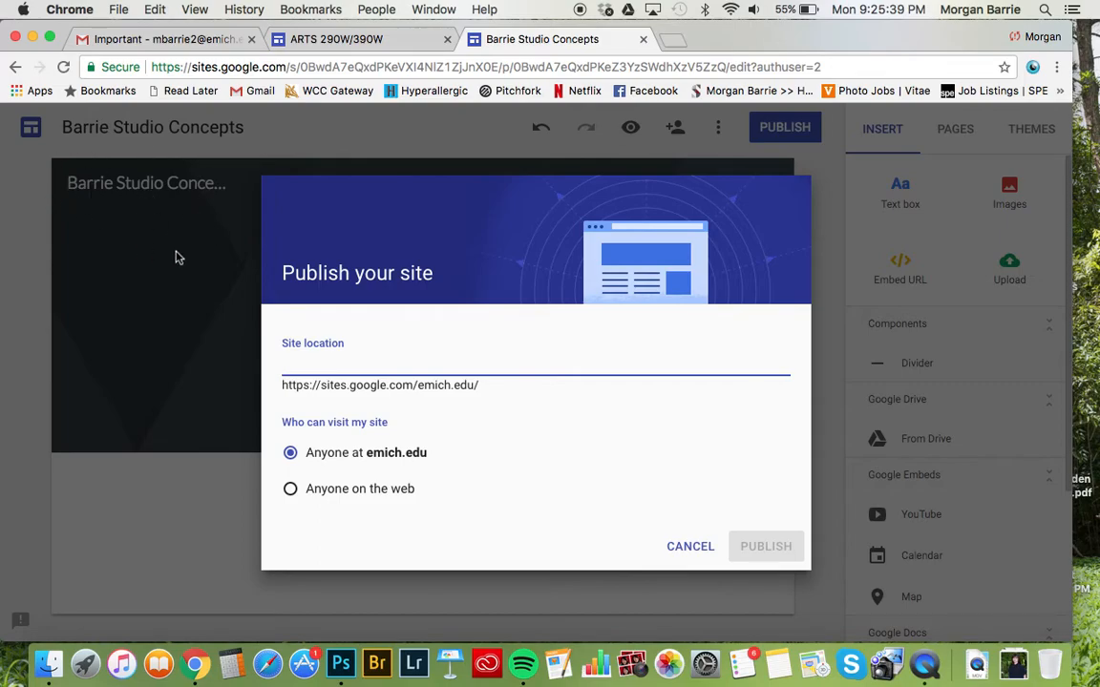
text(barrie)
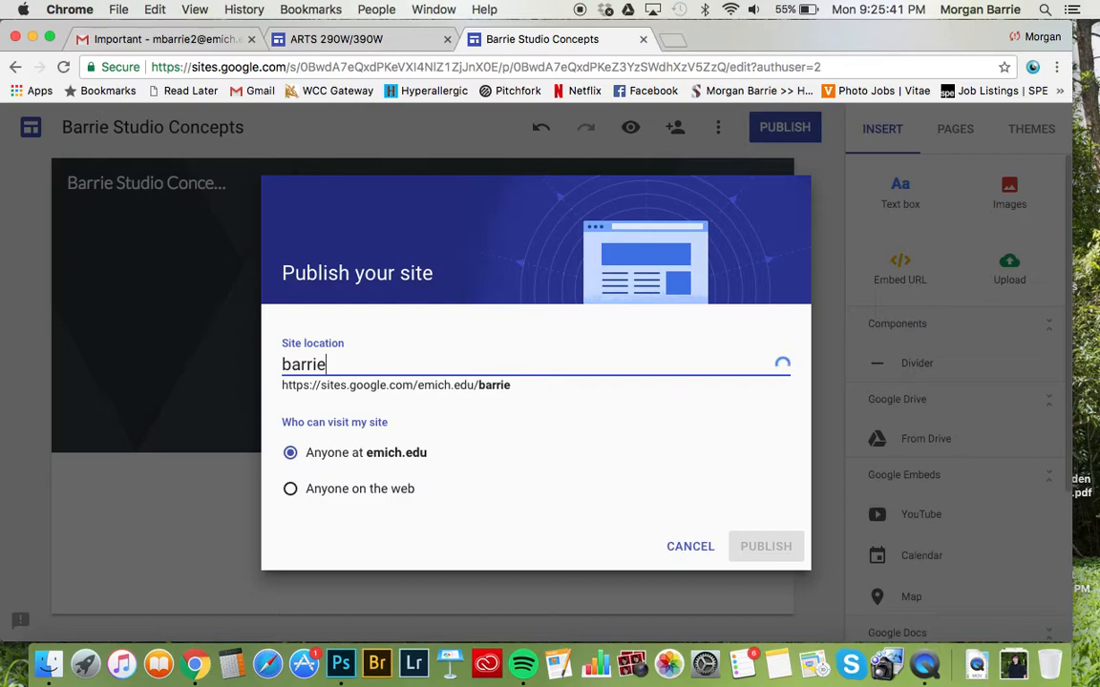
text(-studio-conc)
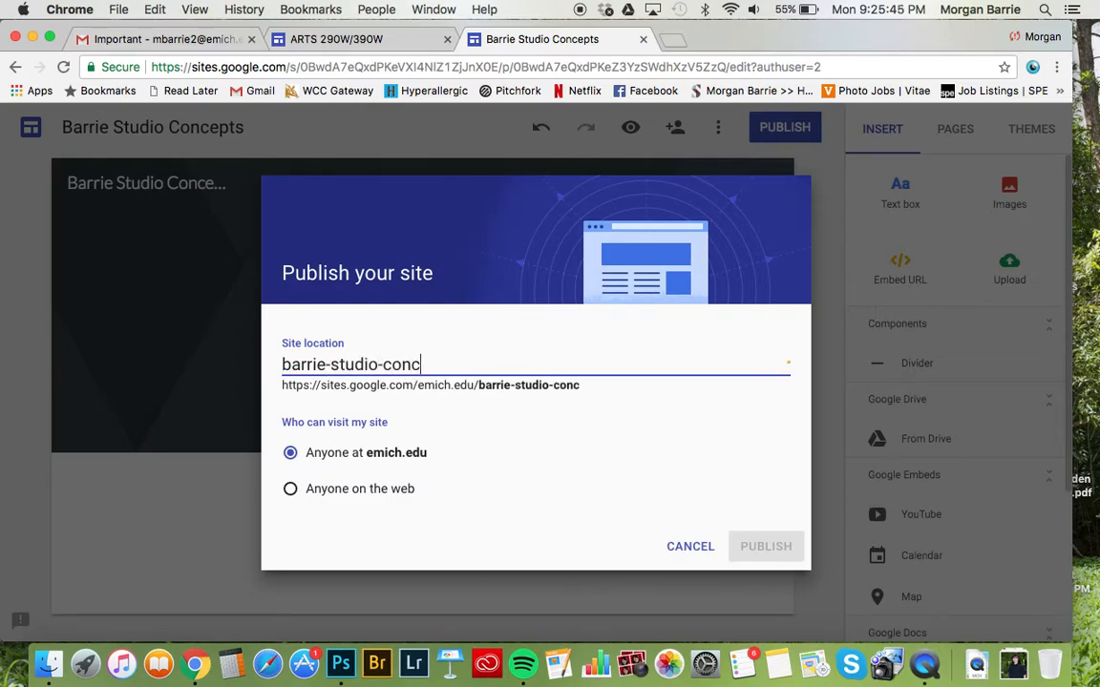
text(epts)
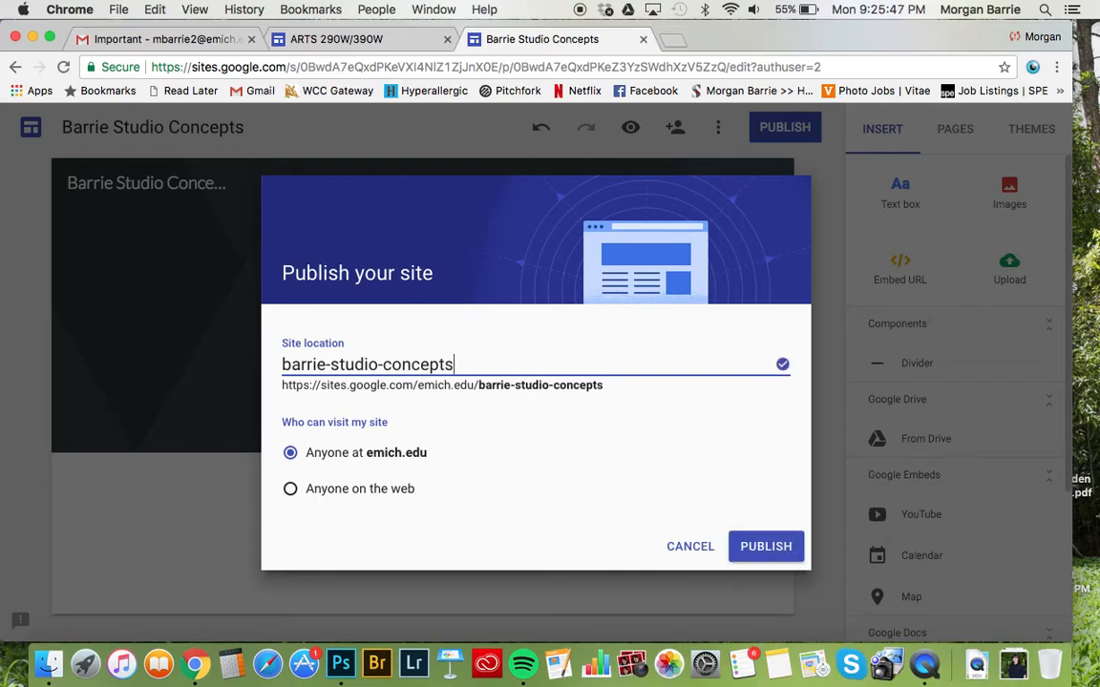
text(-f)
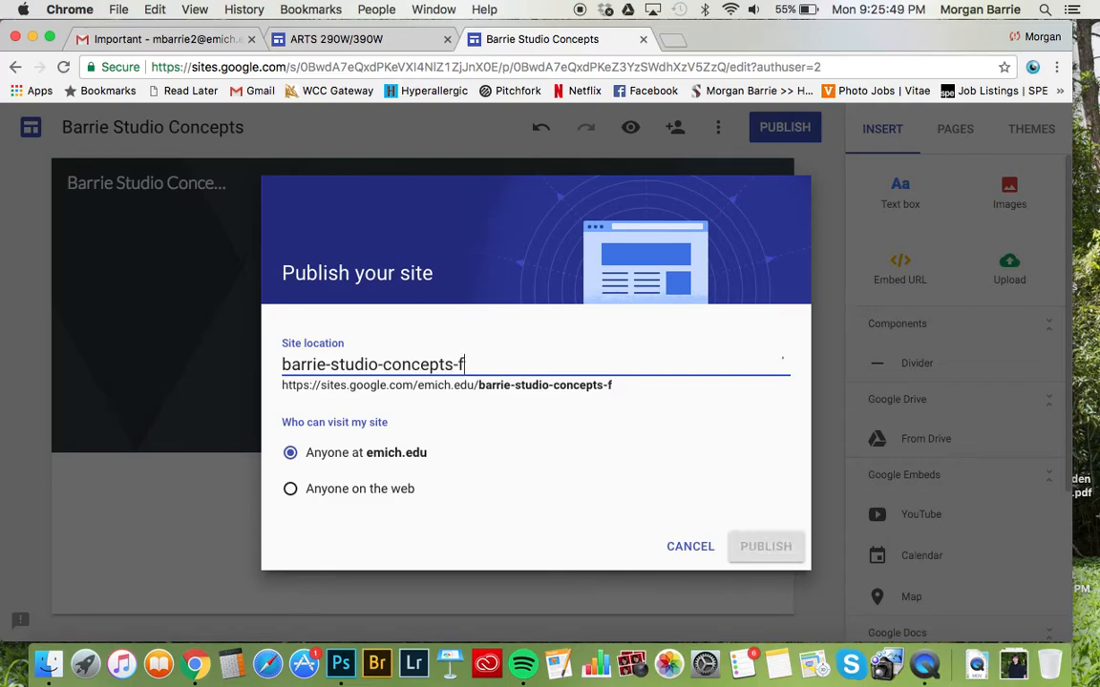
text(17)
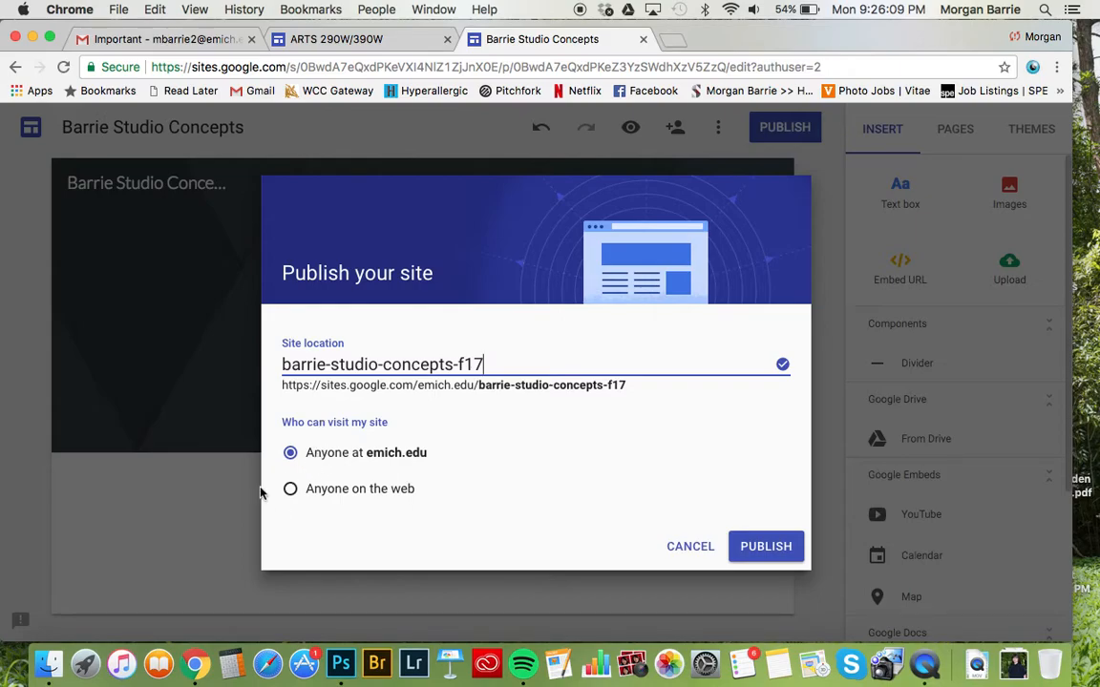
click(291, 490)
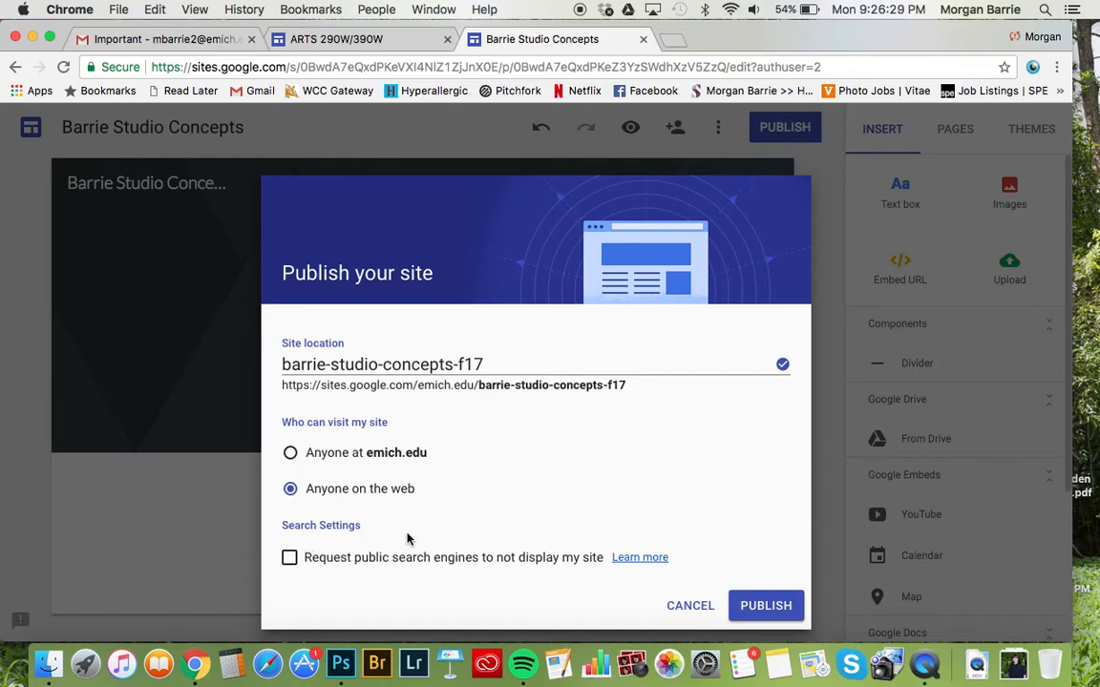
click(764, 607)
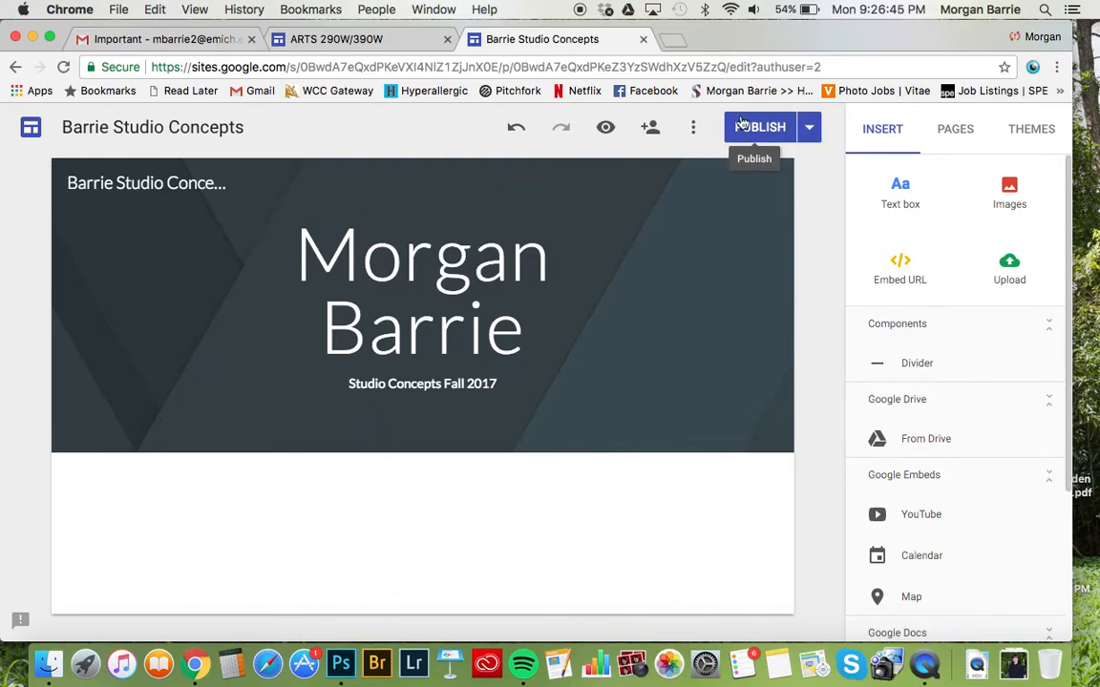
Open the publish settings and select the published site's full web address.
click(808, 129)
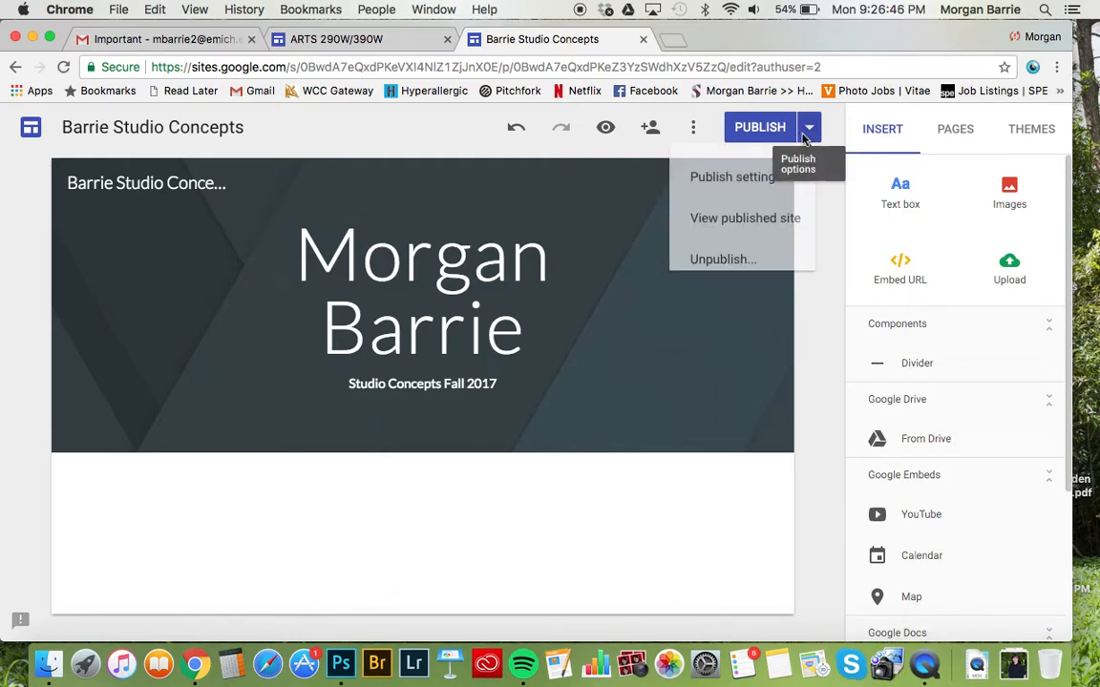
click(754, 182)
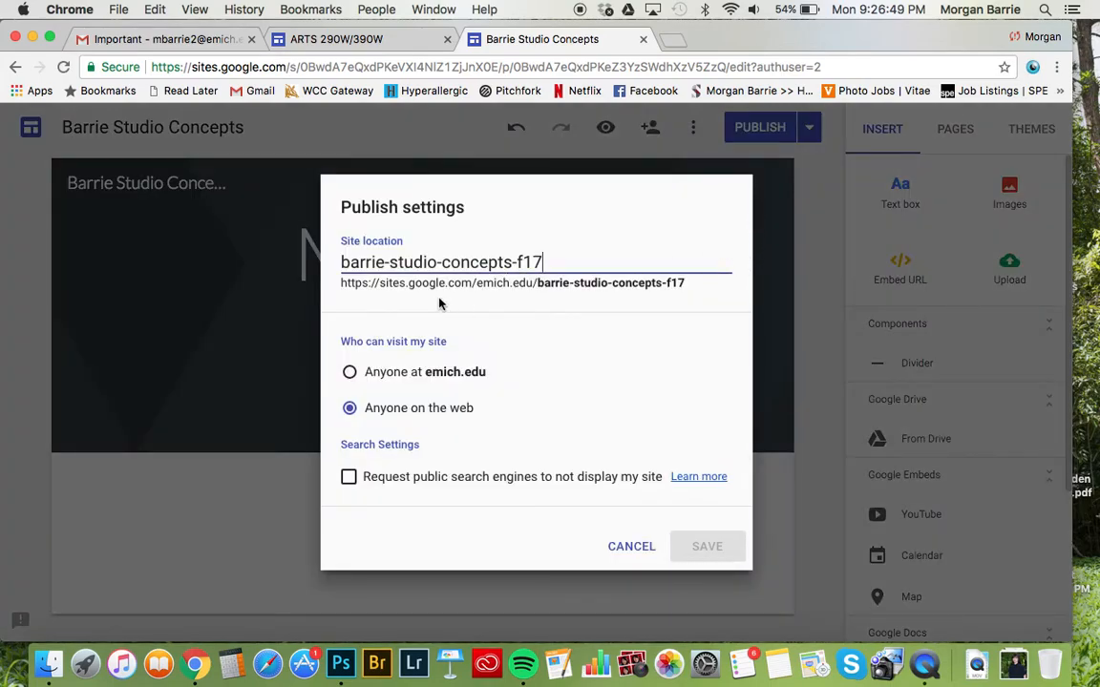
triple_click(342, 283)
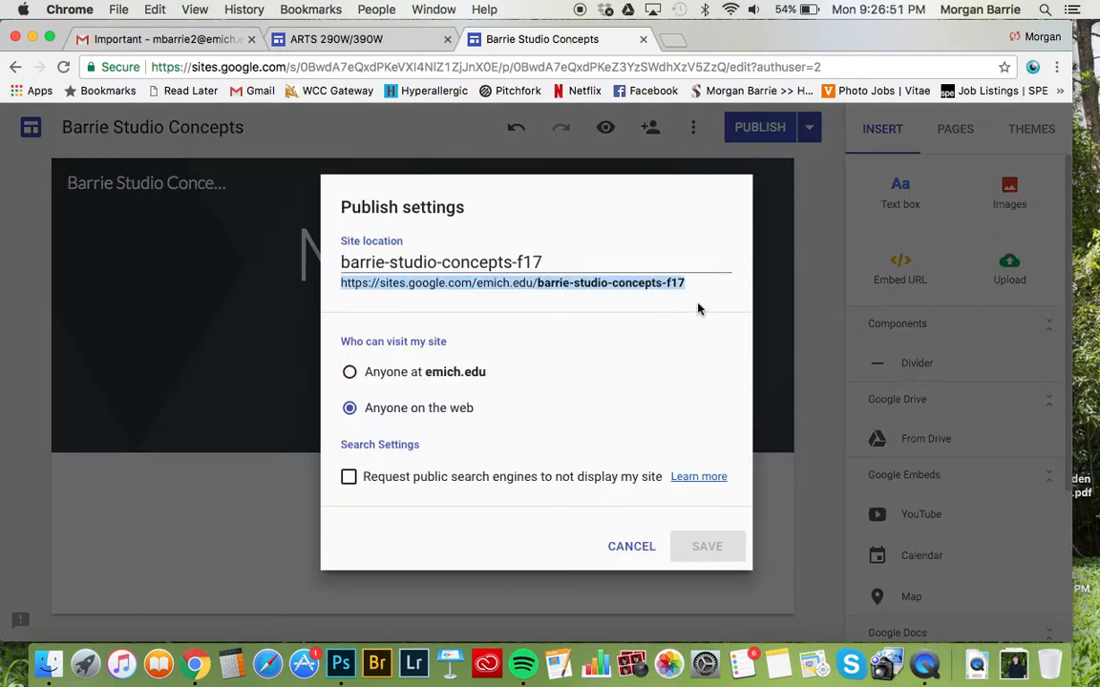